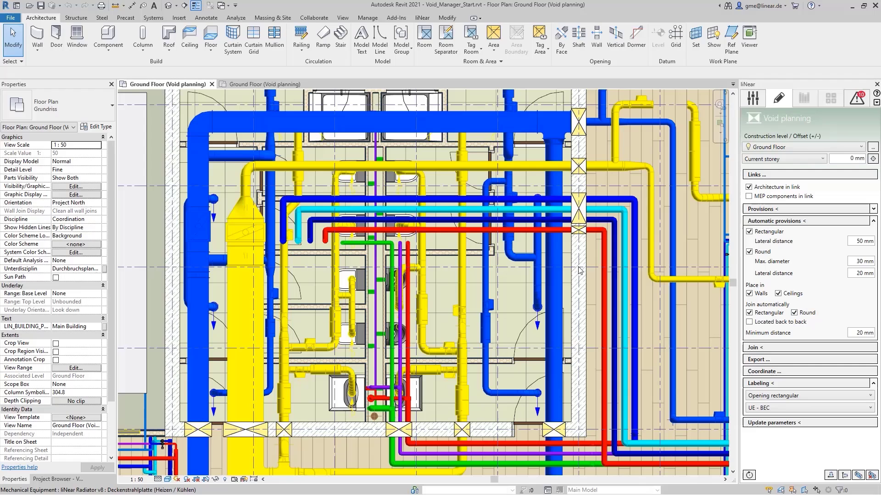
Export the active view's void proposals as BCF topics with the output name MEP_Voids, without an IFC model
click(766, 360)
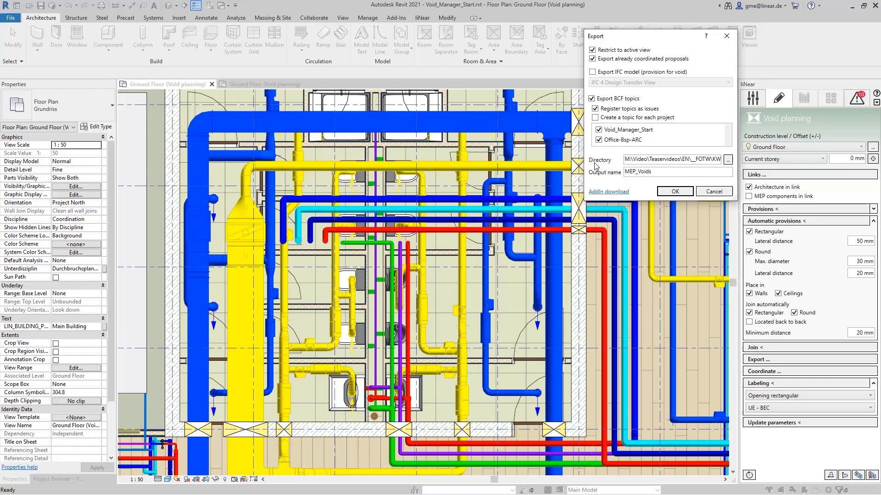
click(593, 72)
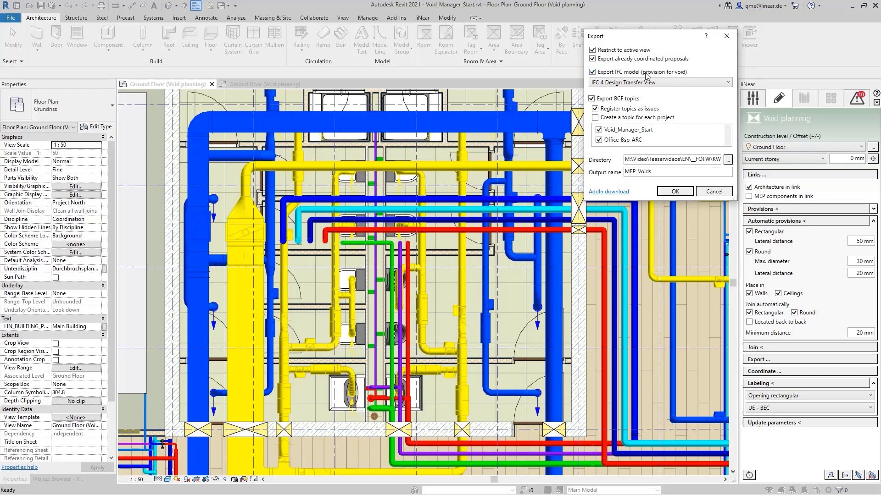
click(593, 73)
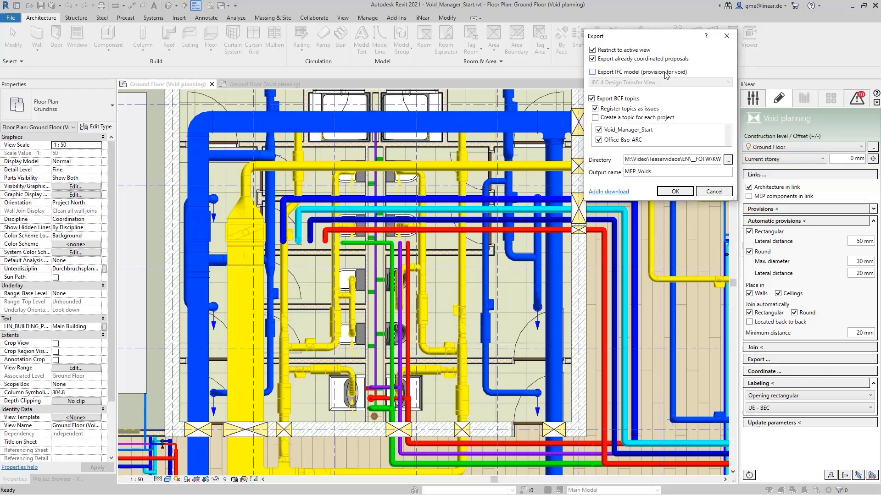
click(663, 193)
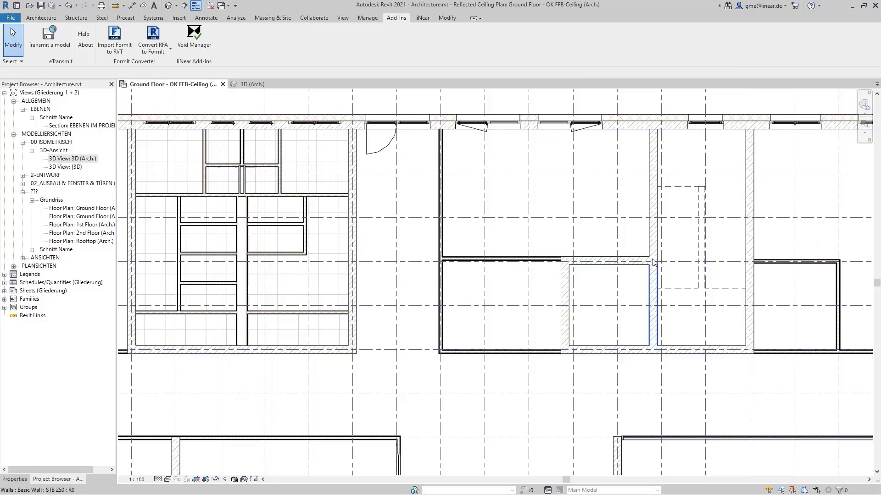
Open the Void Manager in the architecture model and load MEP_Voids.bcf, keeping its window clear of the plan
click(15, 478)
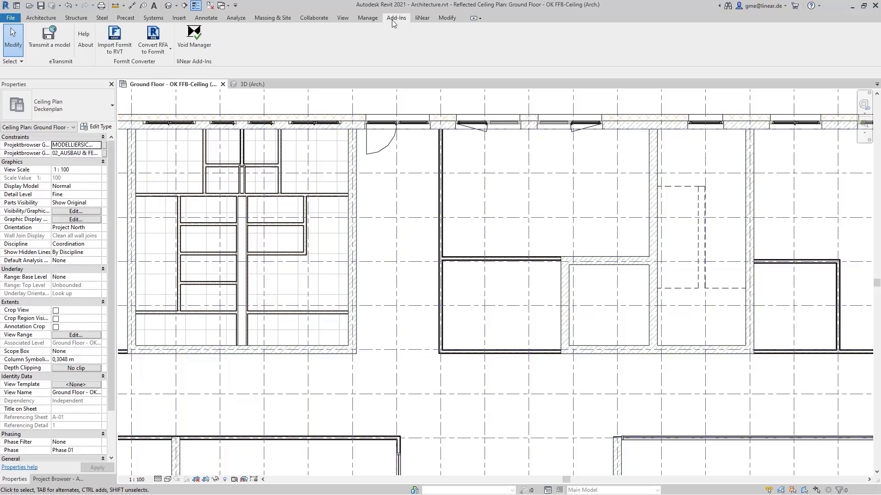
click(197, 39)
drag(552, 137, 485, 142)
click(348, 168)
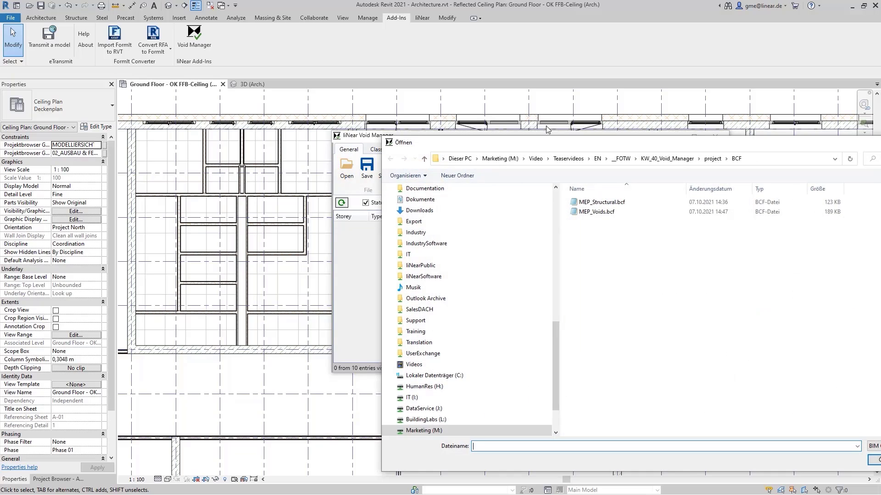
double_click(610, 212)
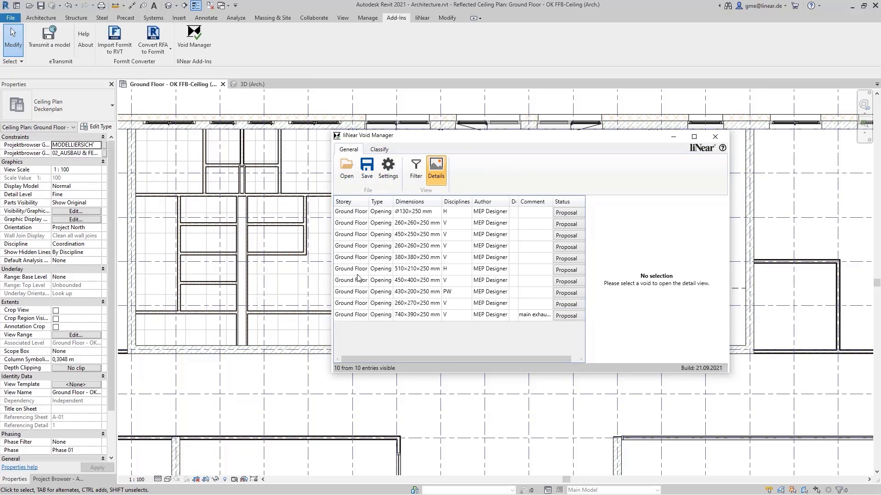
drag(407, 145, 482, 133)
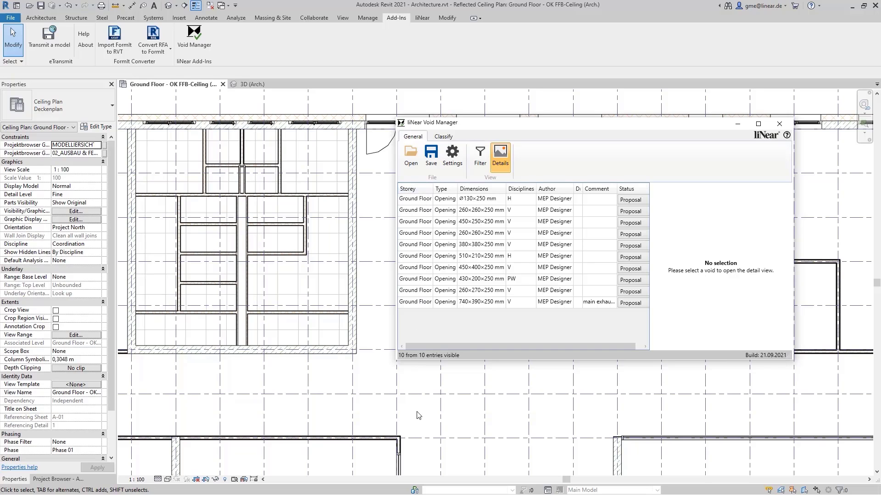
Show the void list's filter options and filter by the status Proposal
click(480, 156)
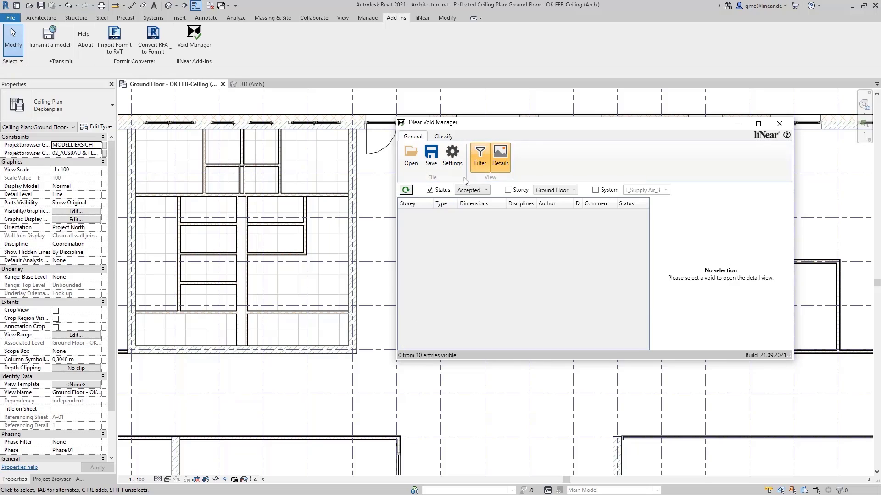
click(406, 190)
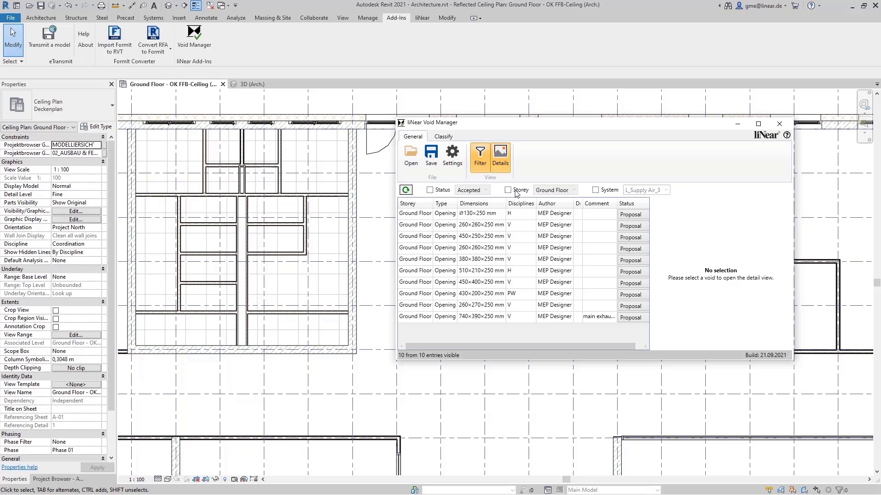
click(430, 190)
click(484, 190)
click(478, 201)
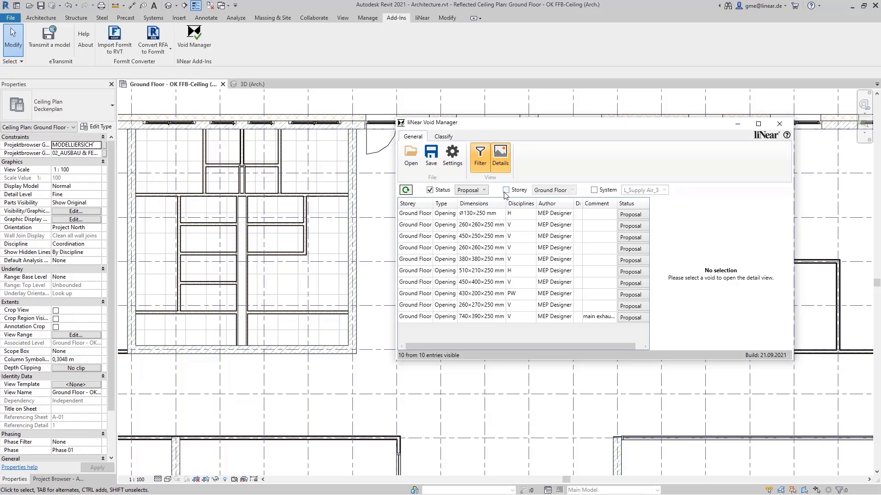
Restrict the void list further to the Ground Floor storey and the L_Supply Air_3 system
click(505, 191)
click(558, 191)
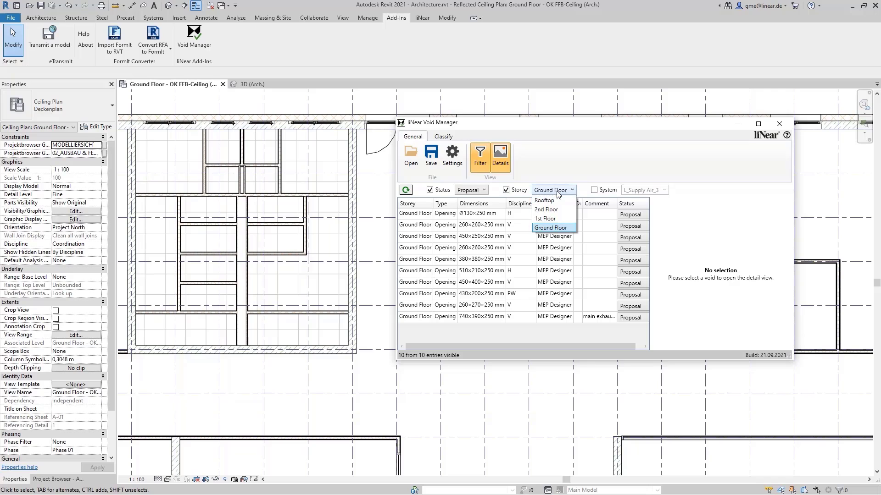
click(557, 192)
click(607, 191)
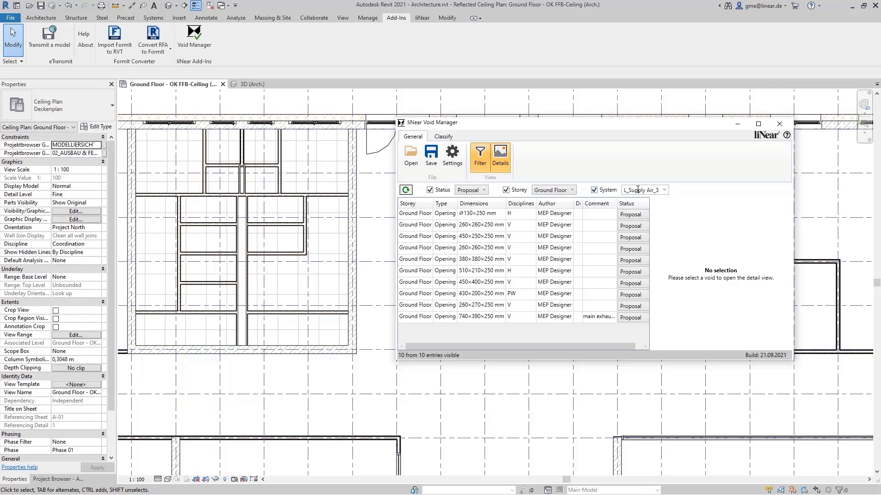
click(667, 192)
click(668, 193)
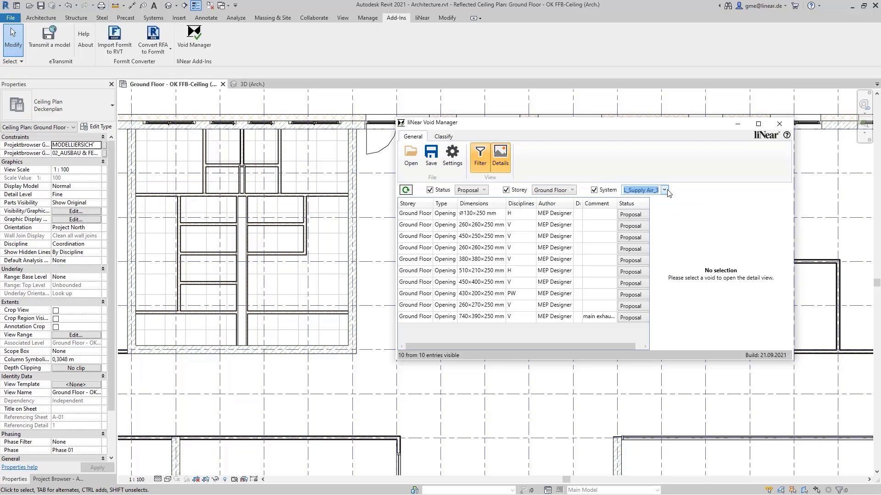
click(429, 189)
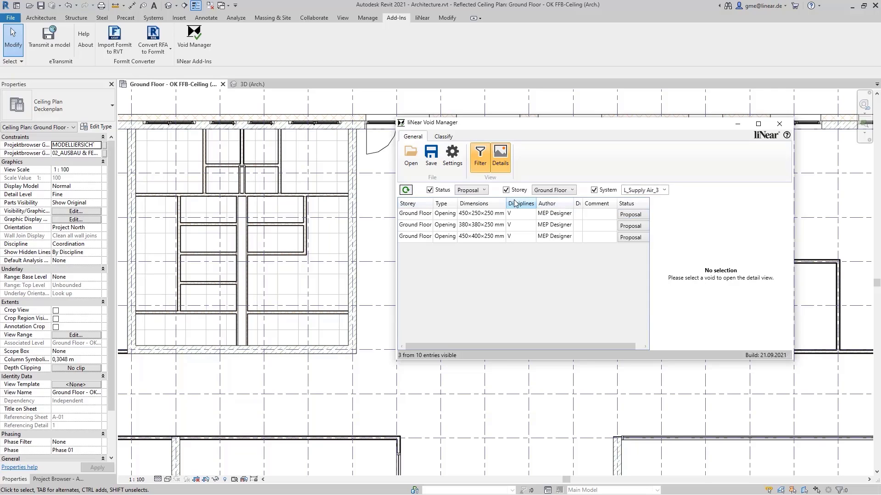
Clear the system, storey and status filters and refresh the void list
click(594, 190)
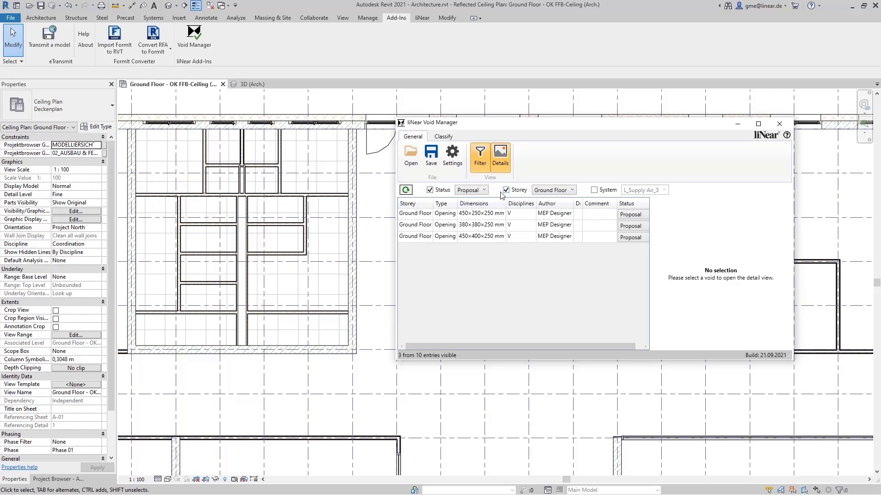
click(506, 189)
click(430, 190)
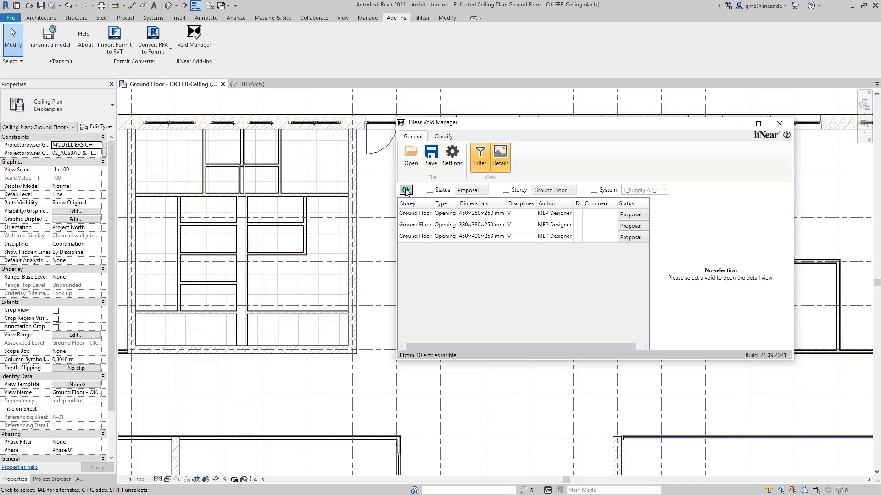
click(406, 189)
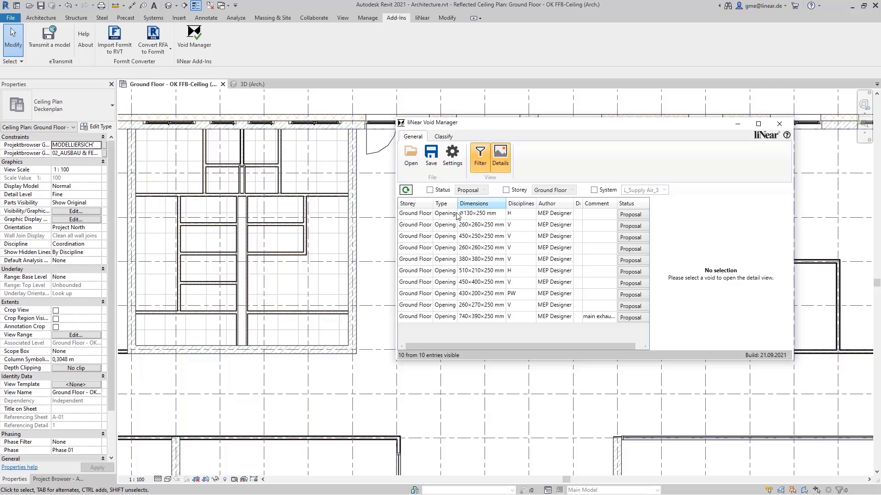
Show the round Ø130×250 mm opening in the ceiling plan, followed by the first six listed voids together
click(416, 214)
click(443, 137)
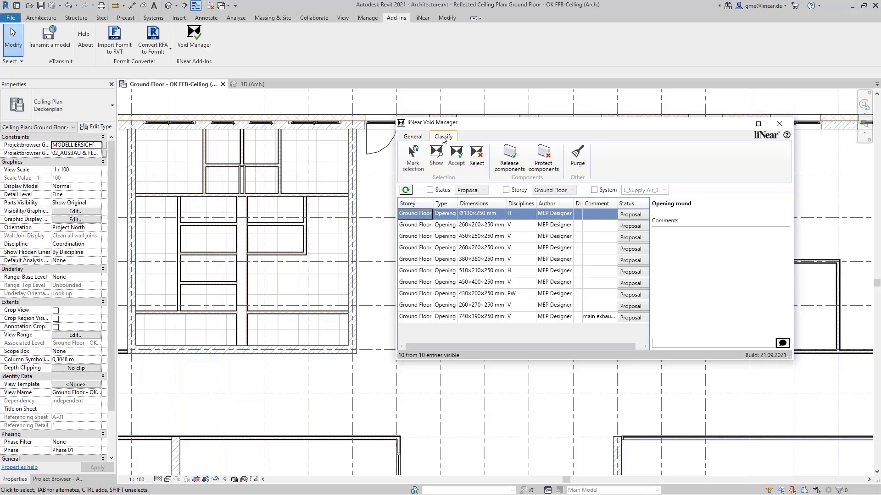
click(435, 166)
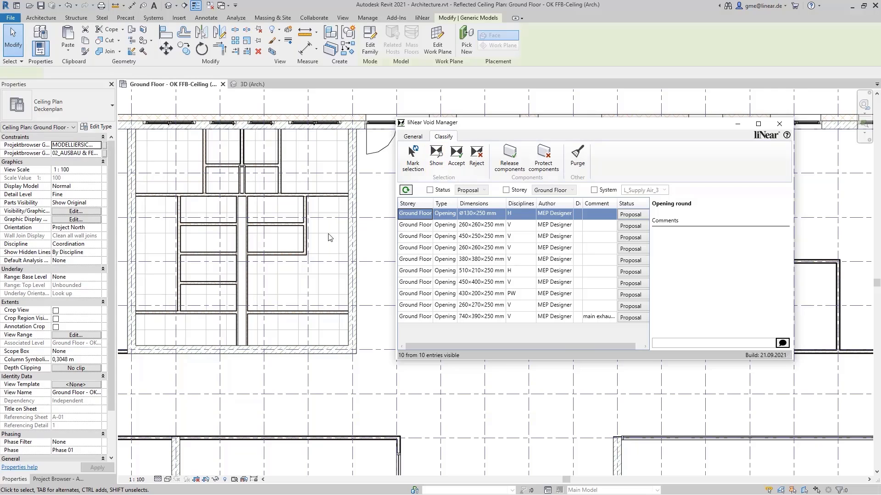
scroll(316, 256, down, 8)
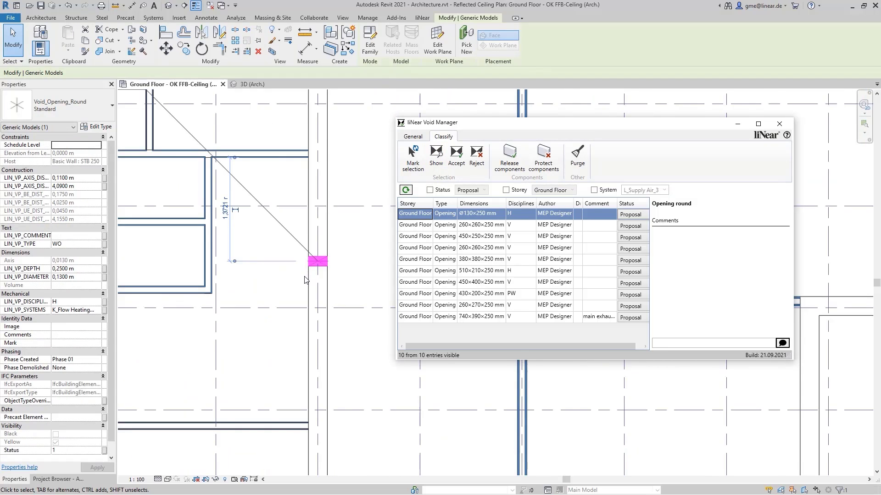
scroll(305, 279, down, 5)
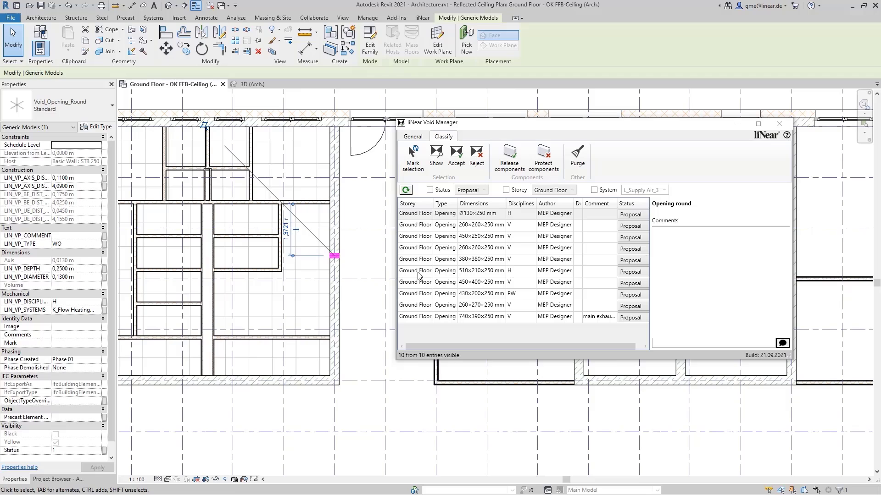
shift+click(418, 276)
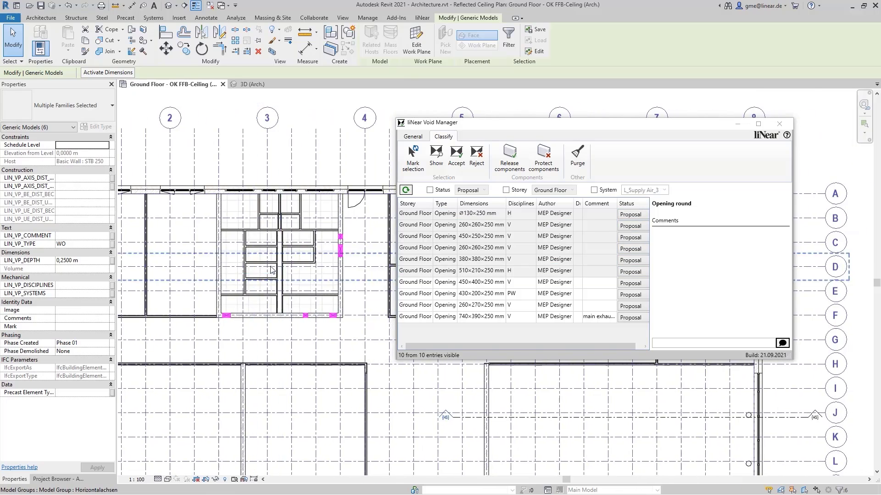
scroll(271, 270, up, 2)
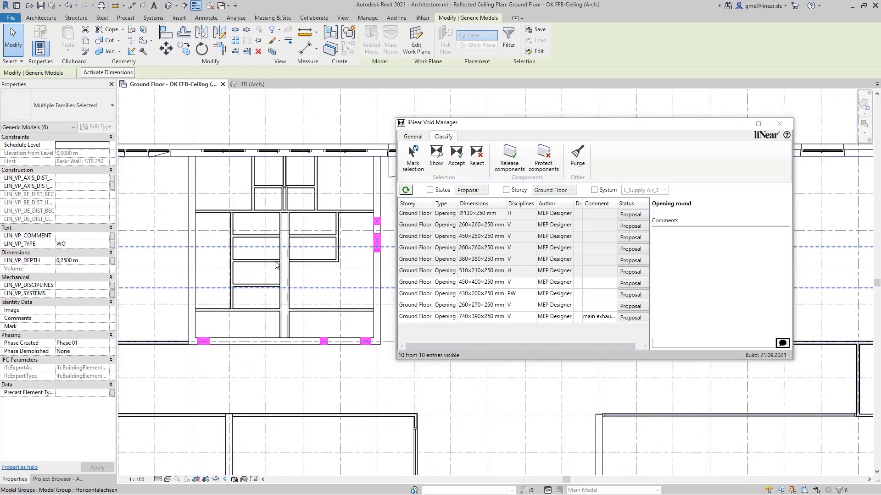
Show the round Ø130×250 mm opening in the 3D view and set its status to Accepted
click(254, 84)
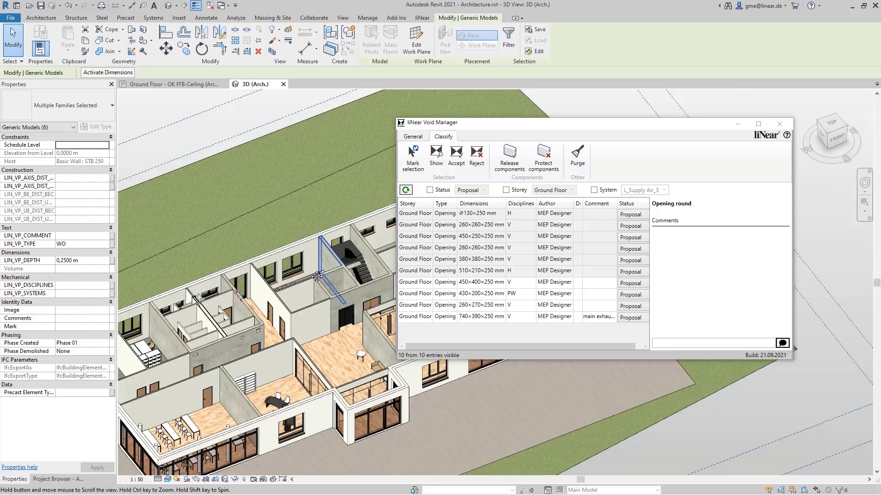
click(424, 214)
click(436, 156)
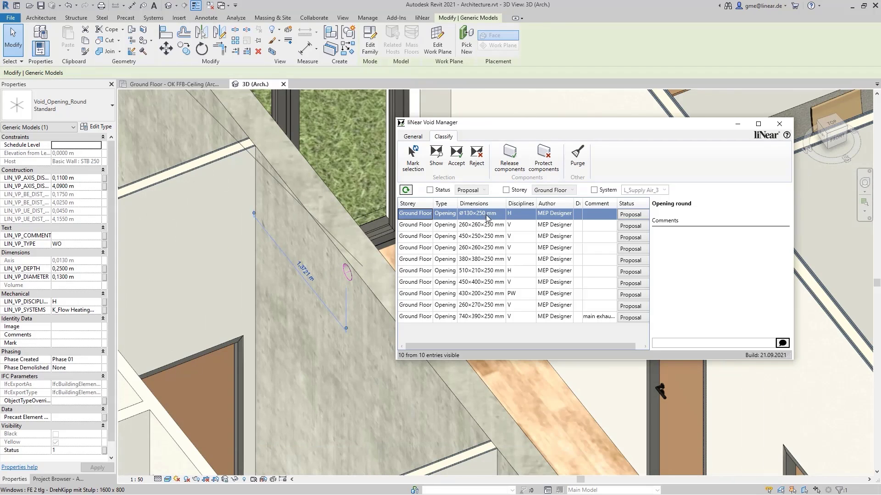
click(641, 215)
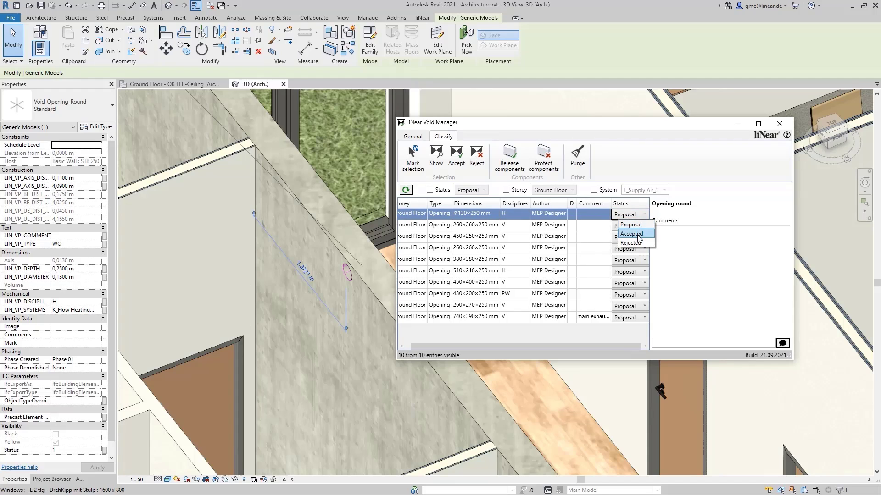
click(637, 235)
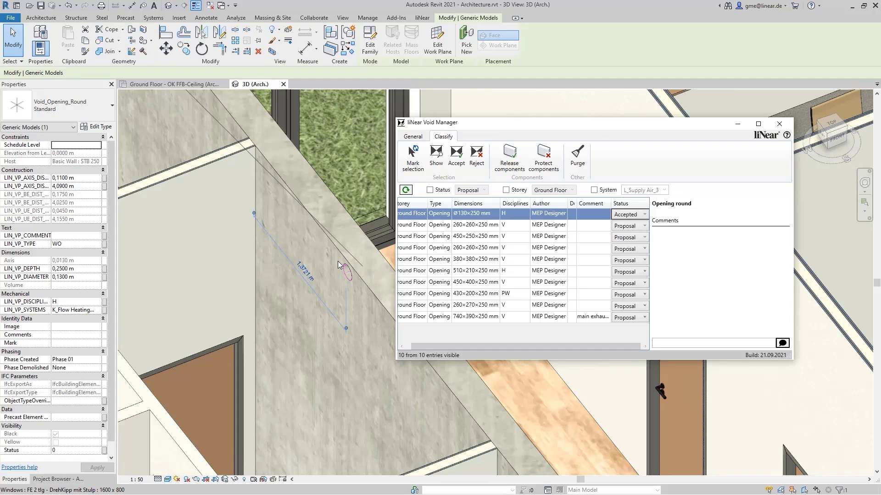
Inspect the accepted round opening in the ground floor ceiling plan with the selection cleared
click(199, 86)
scroll(378, 246, up, 3)
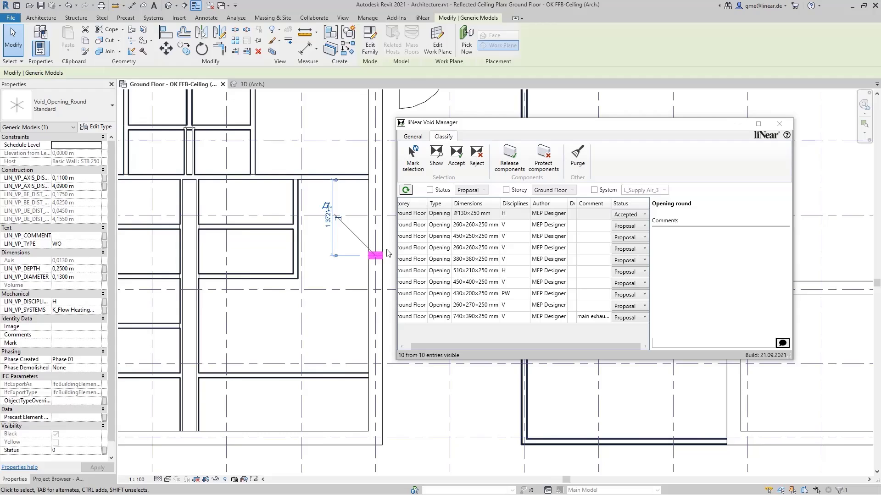
key(Escape)
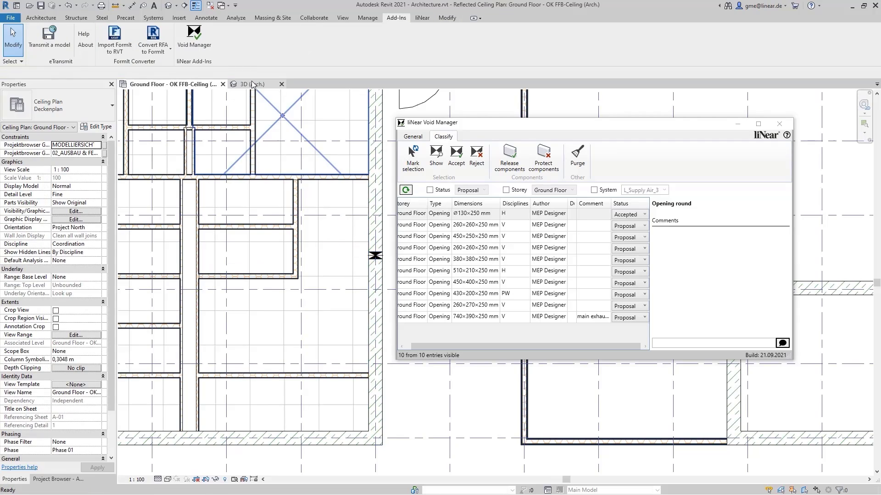
Show all listed voids together in the 3D view, moving and widening the Void Manager to reveal every column
click(252, 83)
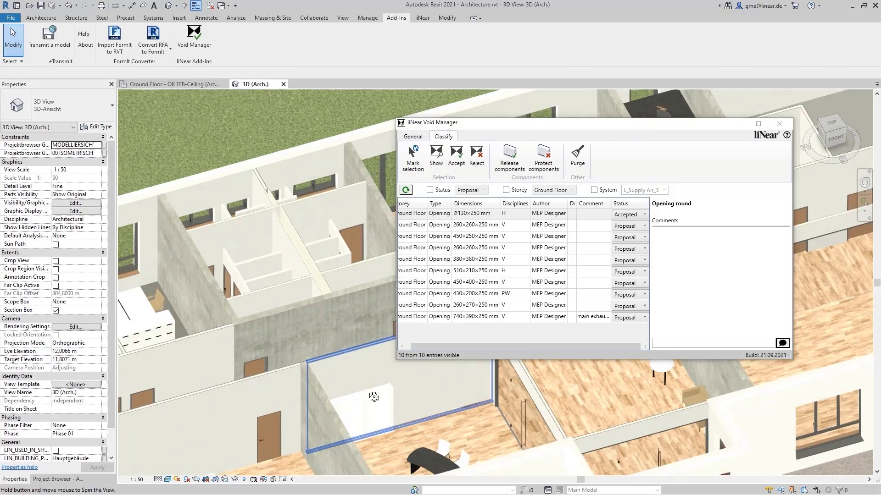
drag(498, 131, 554, 131)
shift+click(497, 317)
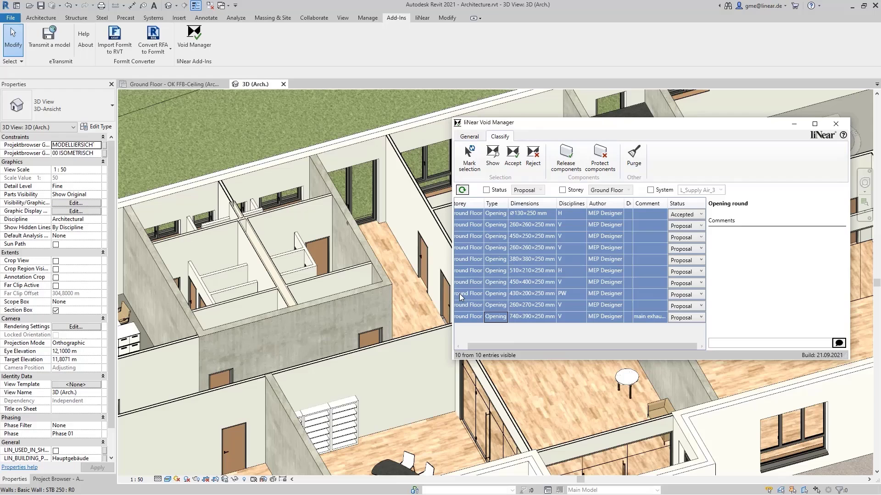
drag(452, 285, 416, 284)
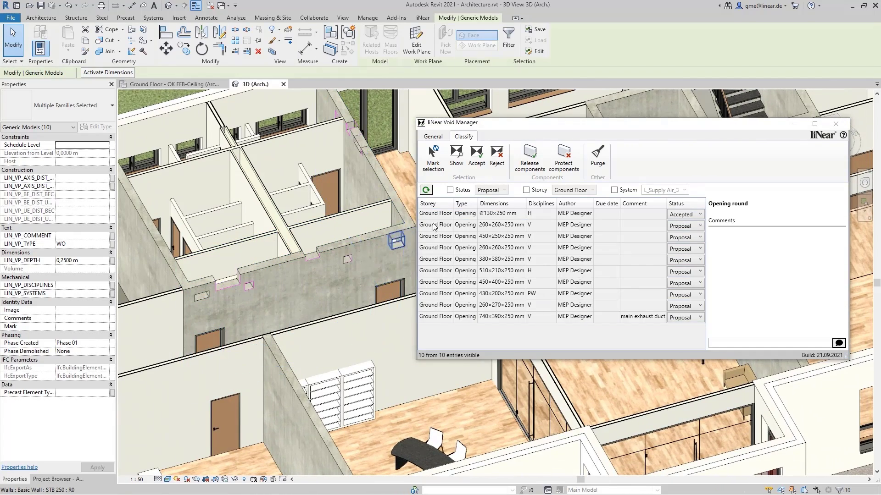
Set the 450×250, second 260×260, 380×380, 430×200, 260×270 and 740×390 mm openings to Accepted
click(281, 266)
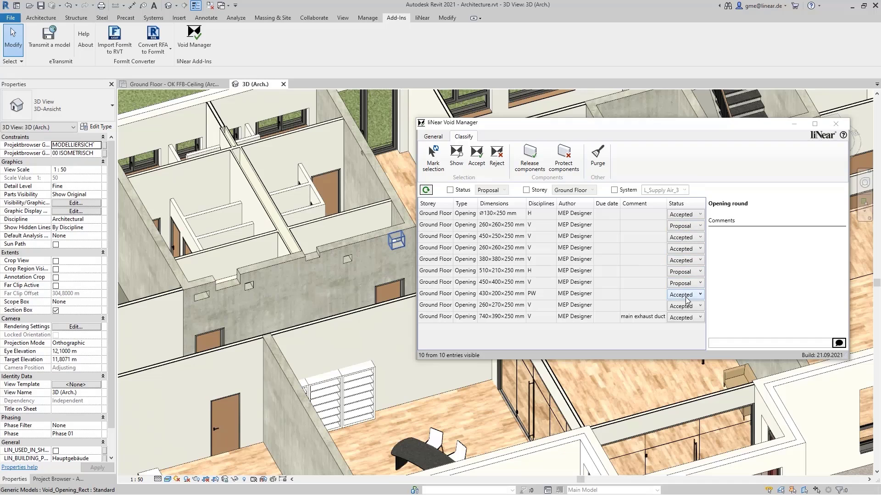
click(482, 288)
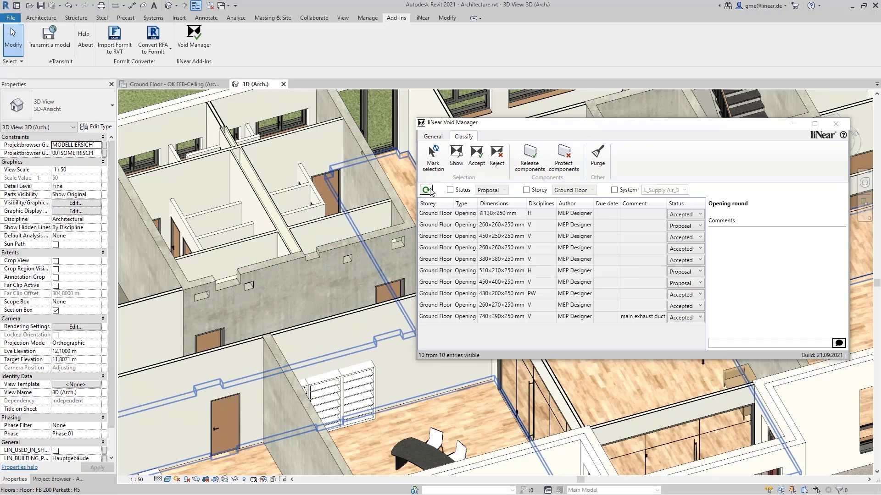
Select the large 740×390 mm exhaust duct opening in the 3D view, mark it in the void list and set its status to Rejected
click(459, 154)
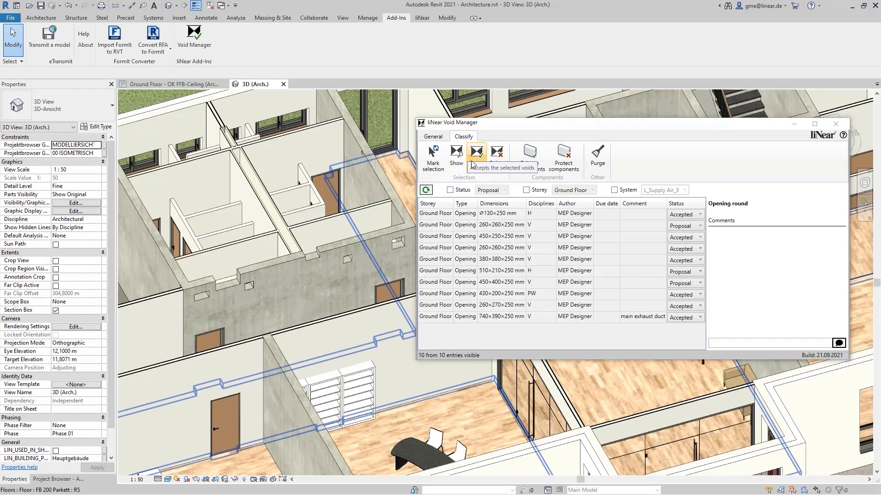
click(223, 284)
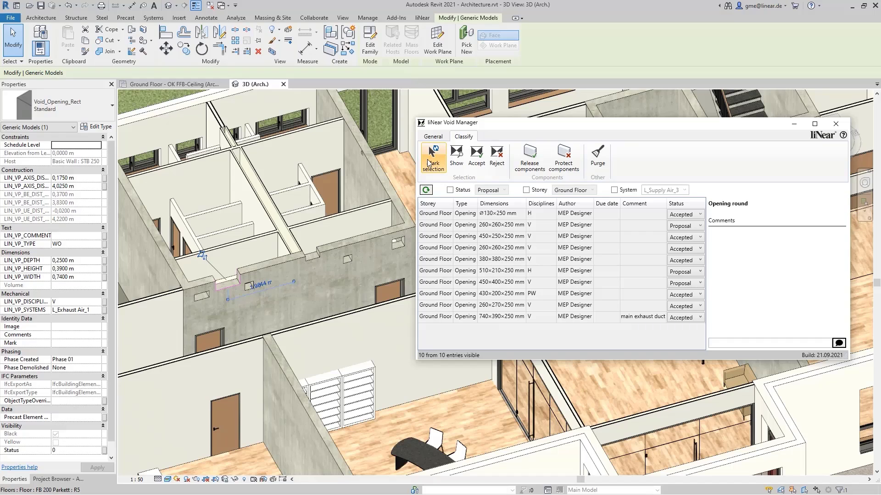
click(429, 163)
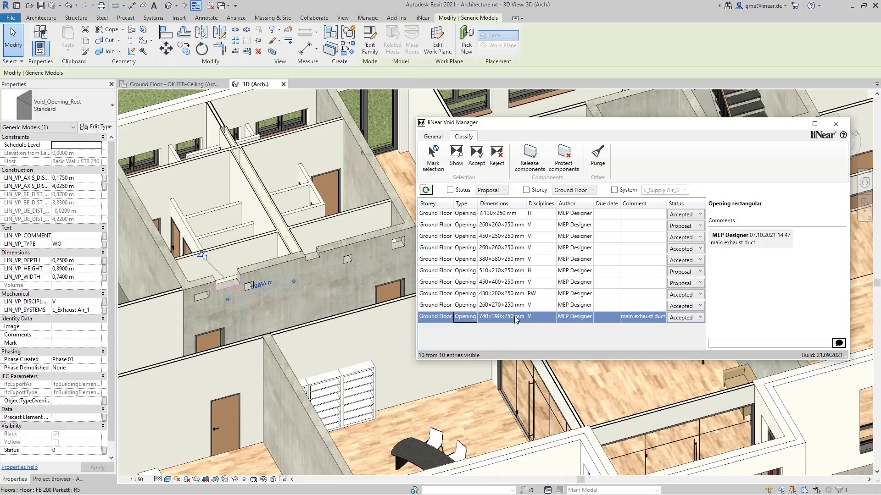
click(699, 318)
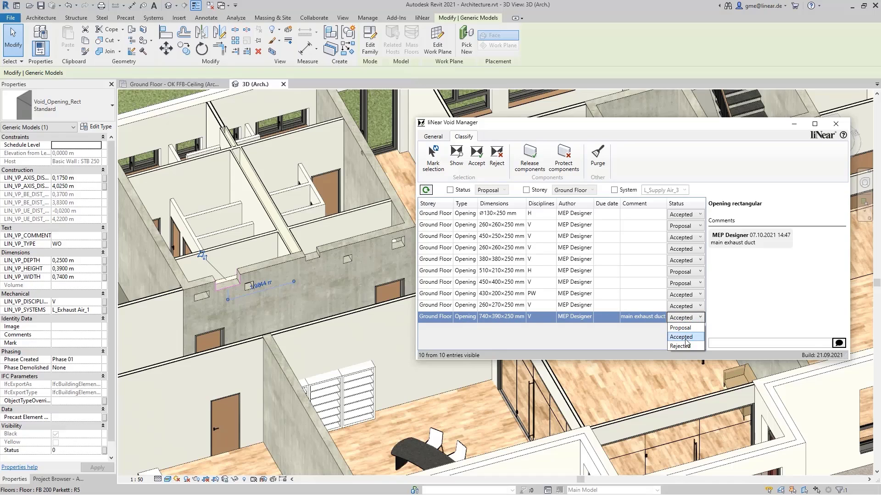
click(686, 346)
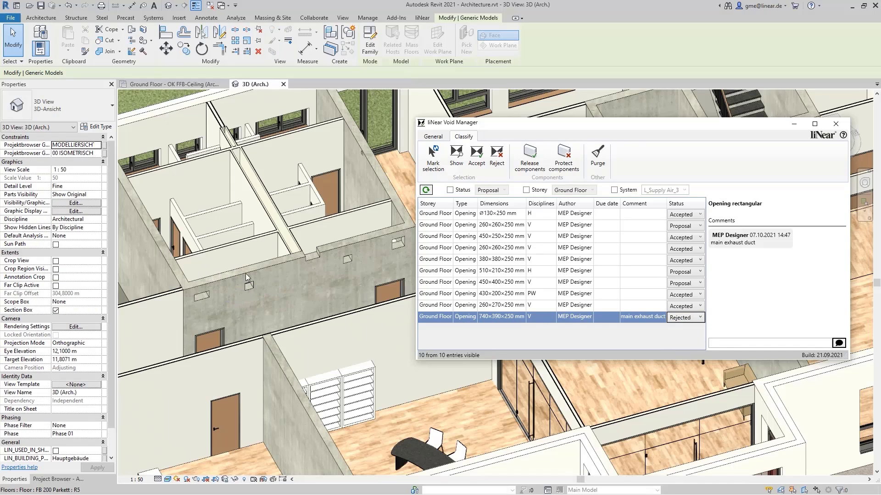
Add the comment "No Voids larger than 700mm" to the rejected 740×390 mm opening
click(741, 342)
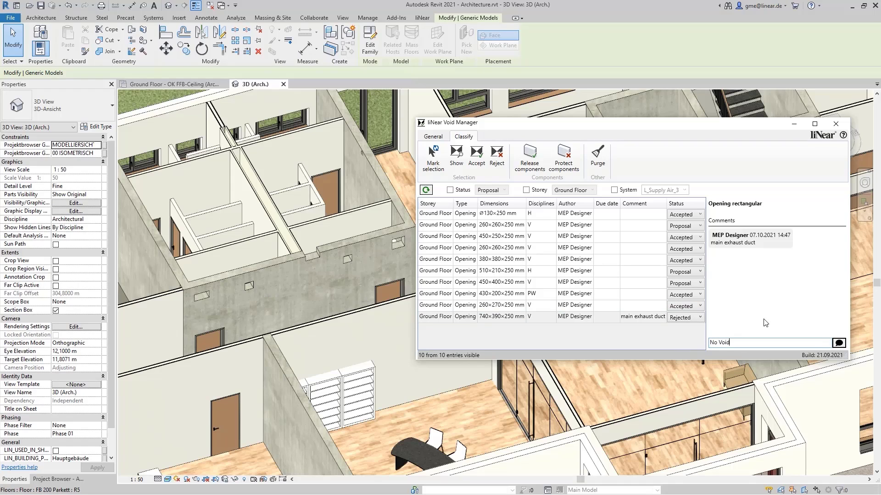
text(No Voids larger than 700mm)
click(839, 343)
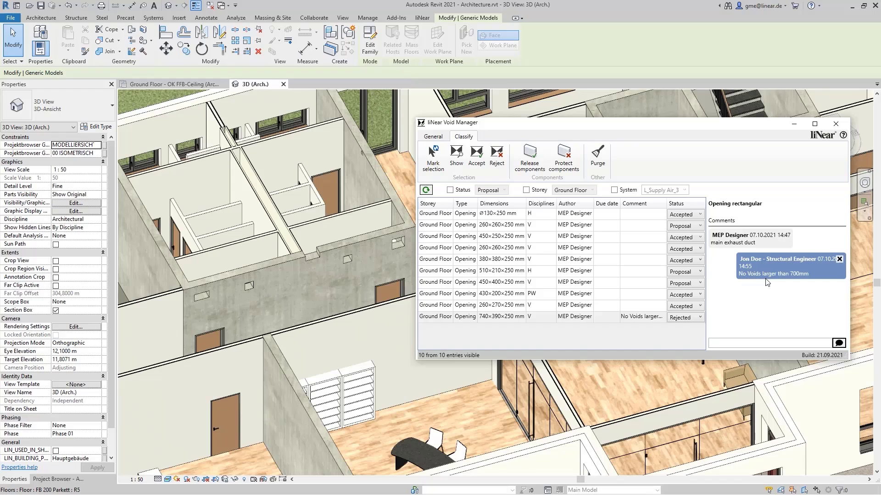
Save the reviewed void list as MEP_Structural.bcf in the project's BCF folder, replacing the existing file
click(440, 140)
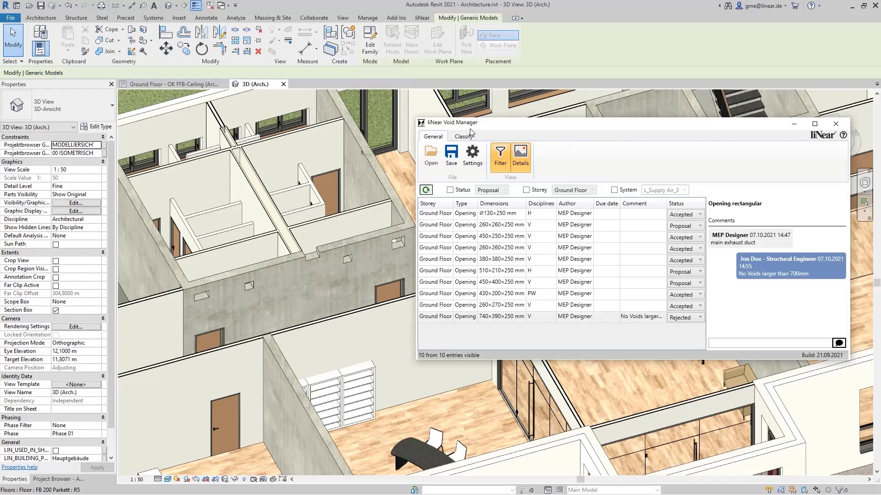
click(457, 163)
click(647, 189)
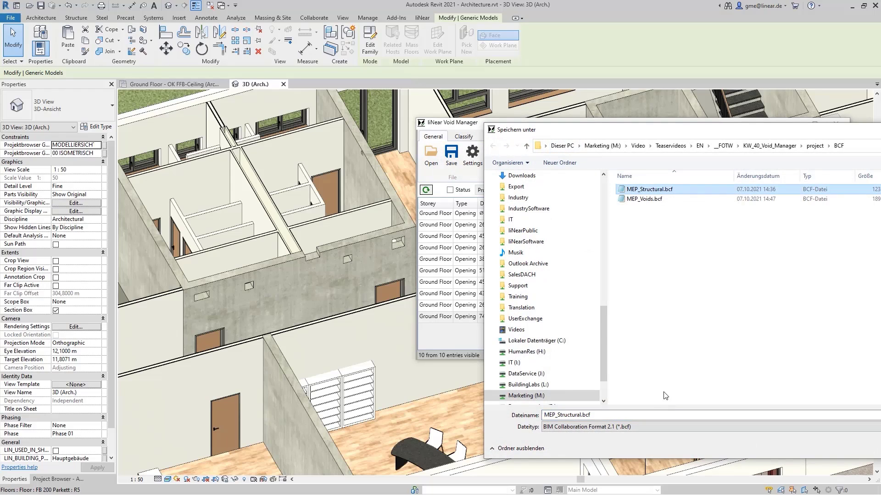
key(Return)
click(797, 320)
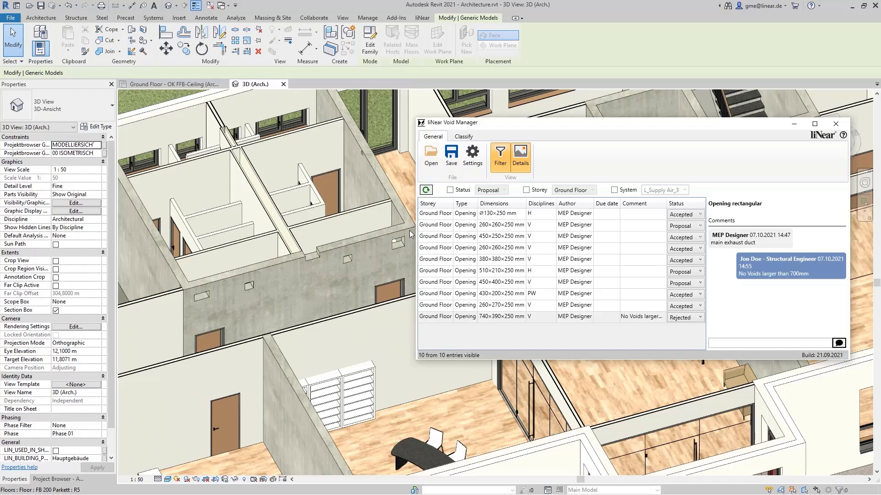
In the MEP model's ground floor void plan, examine the rejected exhaust duct opening and its issue details under the MEP_Structural topic
click(194, 84)
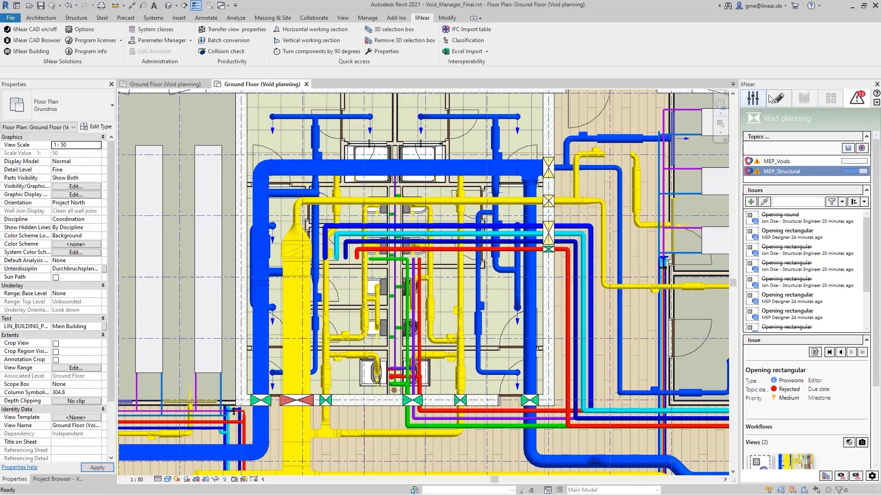
click(778, 98)
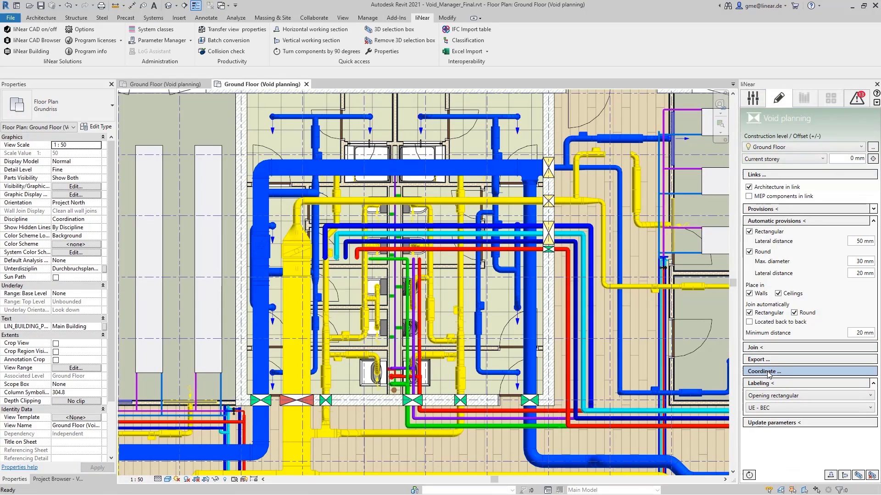
scroll(262, 403, up, 2)
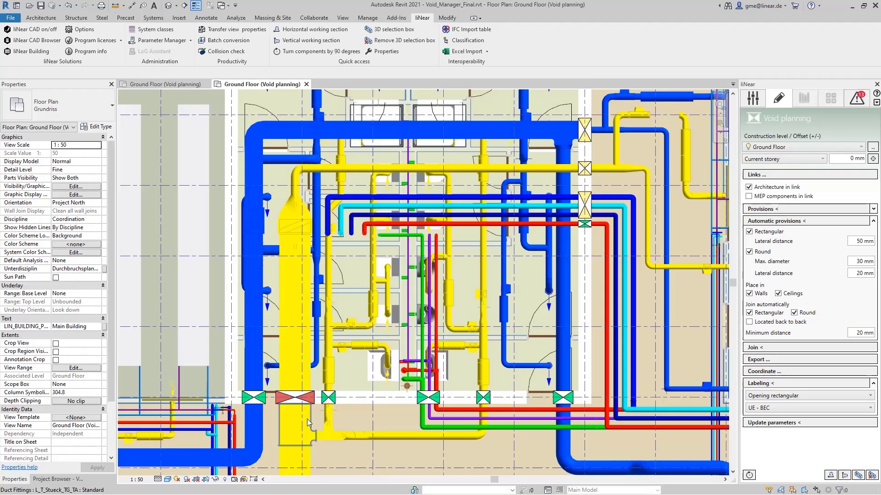
click(294, 398)
click(856, 99)
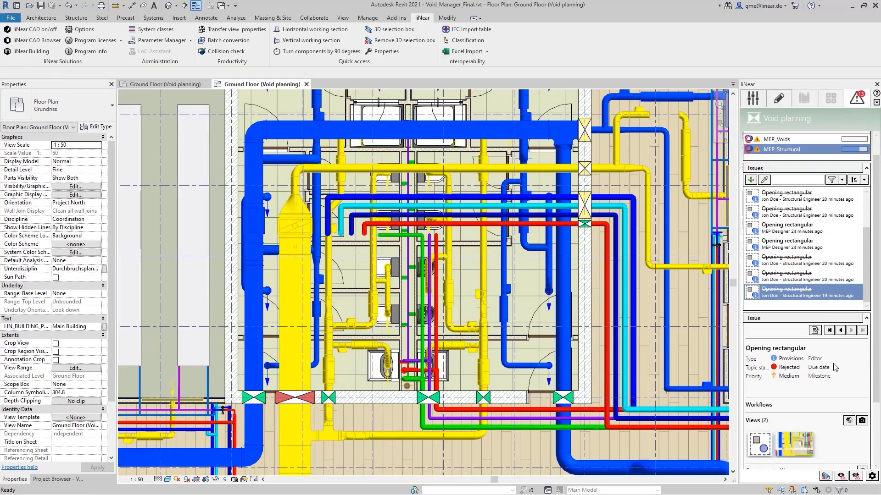